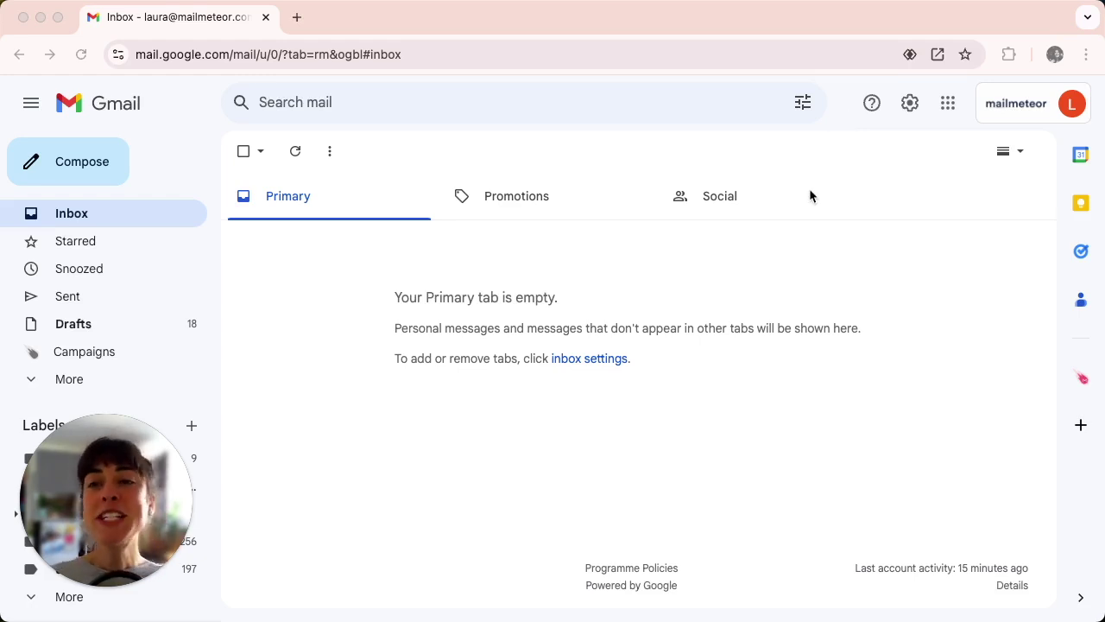
Open Google Forms from the apps grid and load the Winter party form from Recent forms
left_click(948, 105)
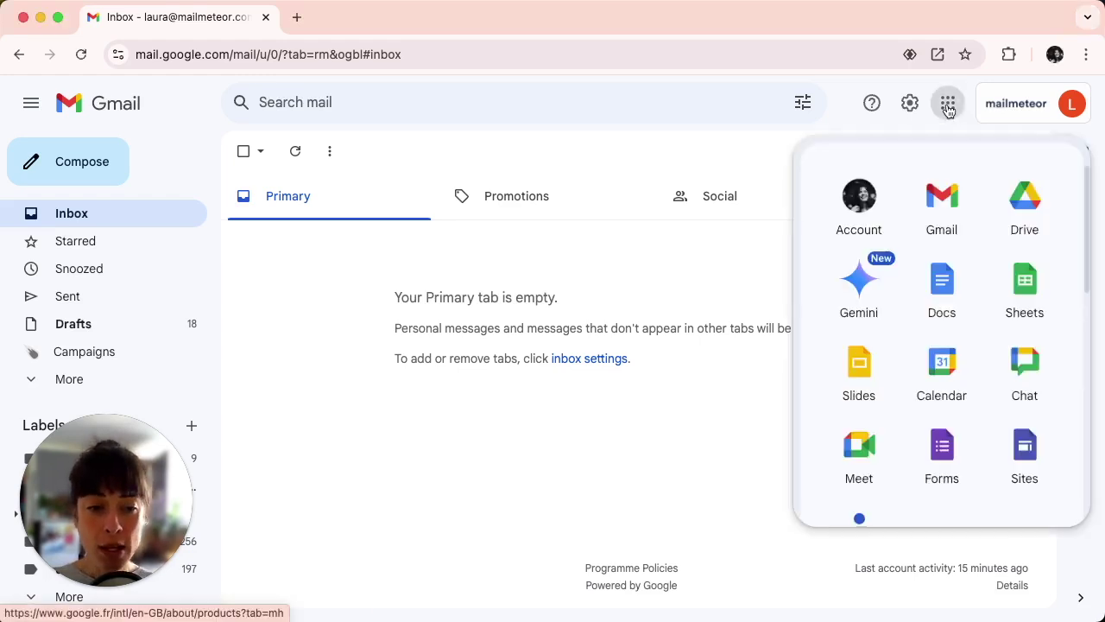
left_click(942, 455)
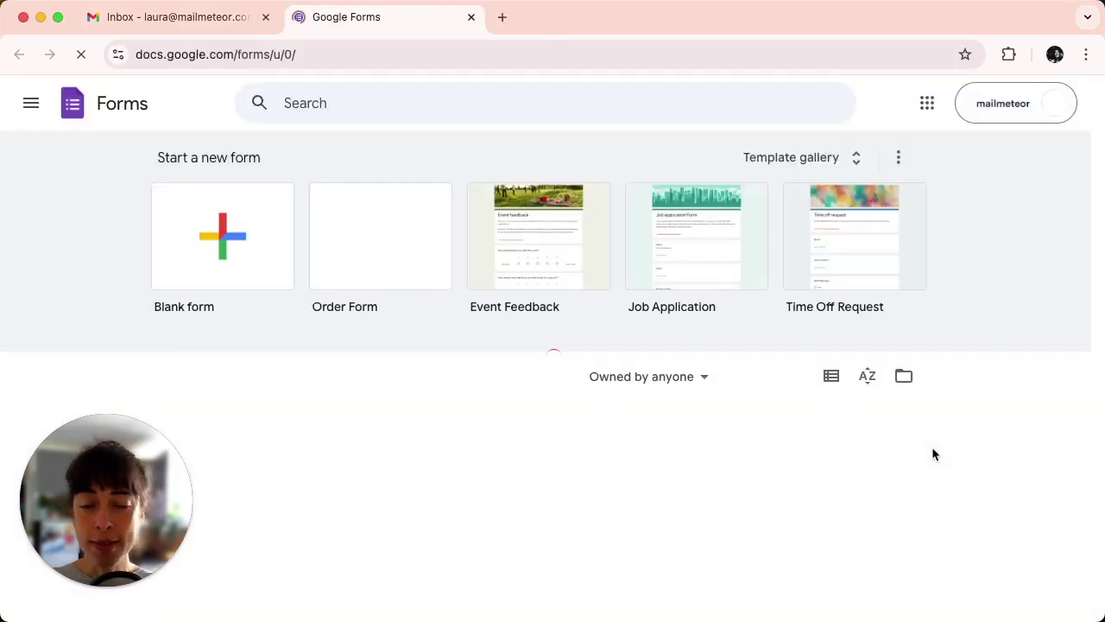
scroll(753, 453, "down", 2)
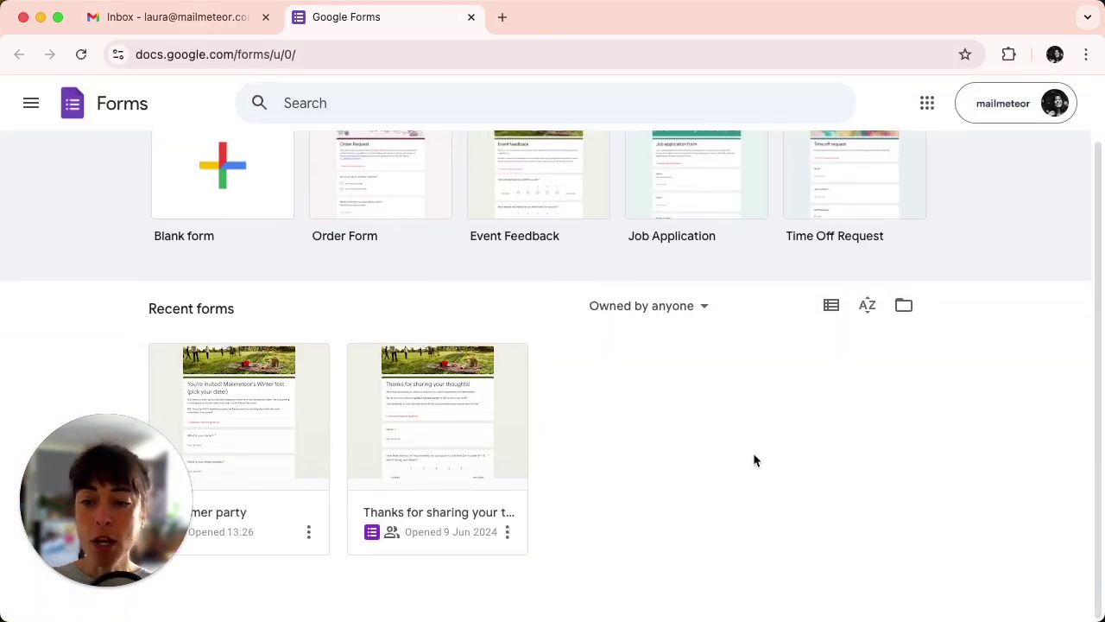
scroll(752, 427, "up", 2)
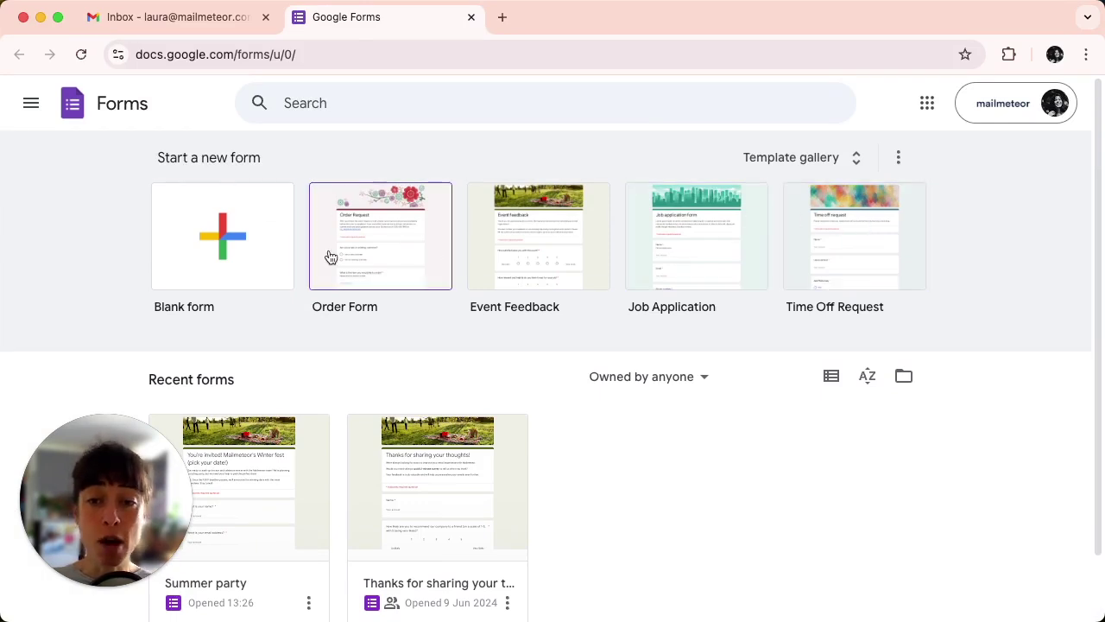
scroll(527, 362, "down", 2)
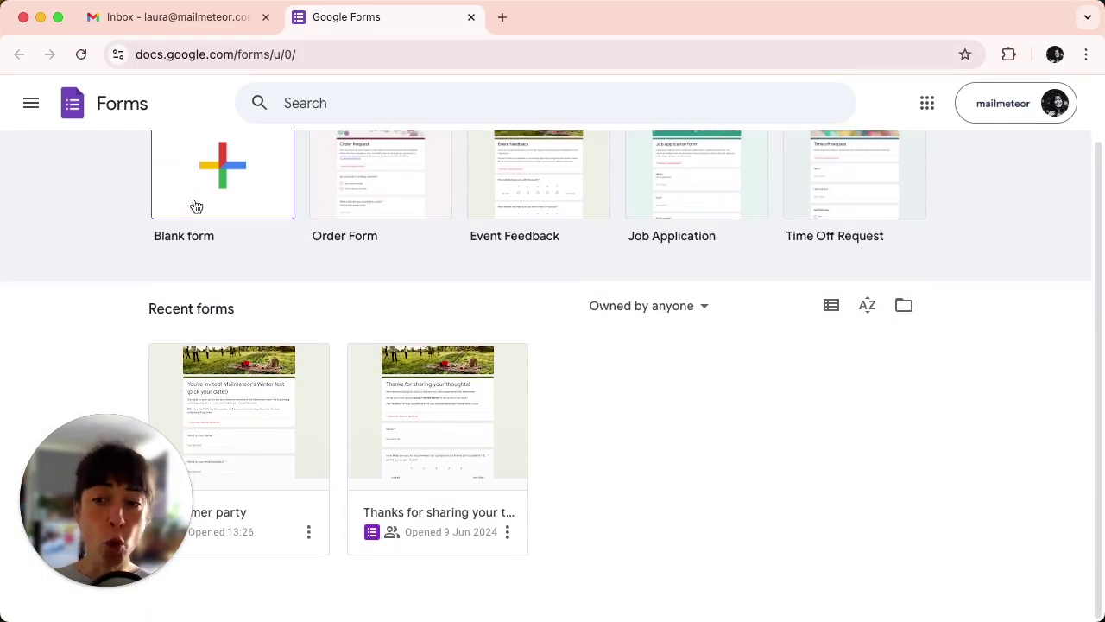
left_click(227, 382)
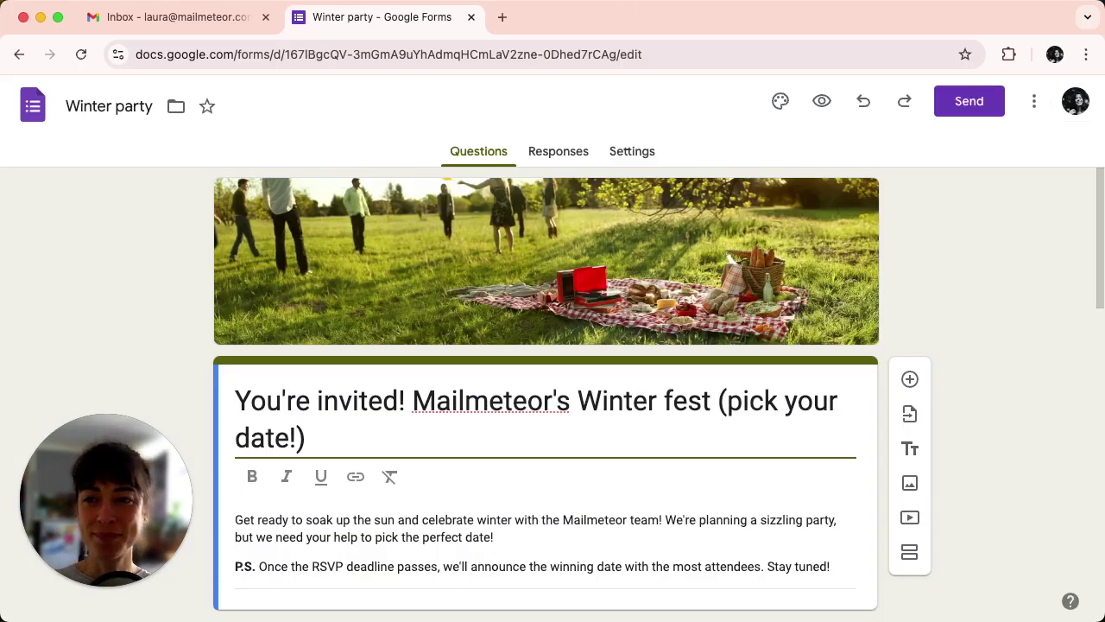
scroll(552, 389, "down", 1)
scroll(553, 391, "down", 2)
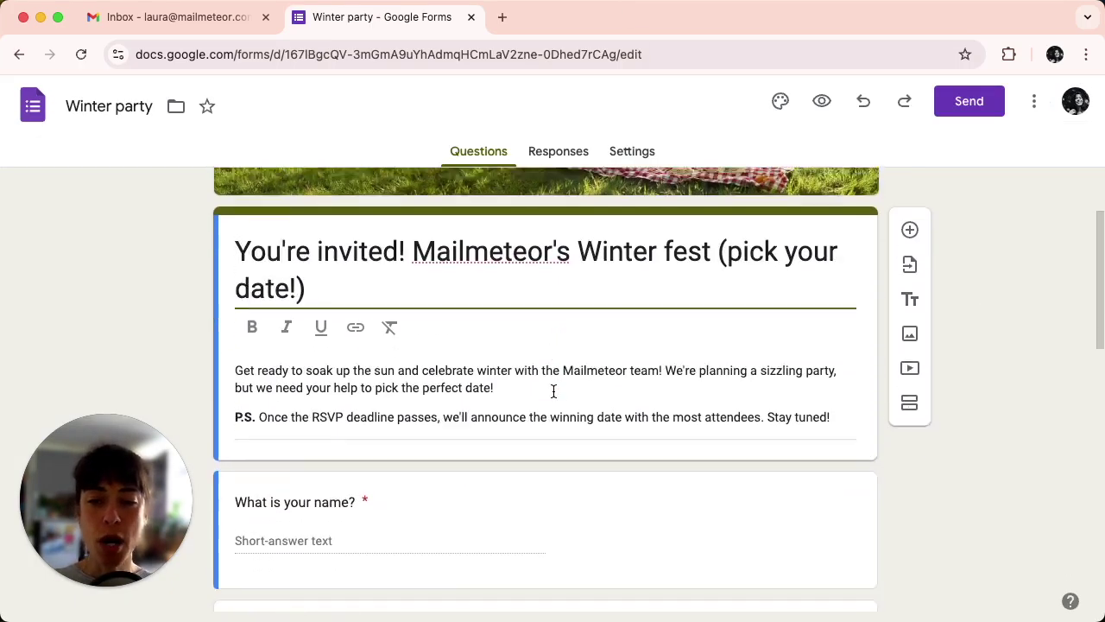
scroll(553, 391, "down", 2)
scroll(552, 390, "down", 2)
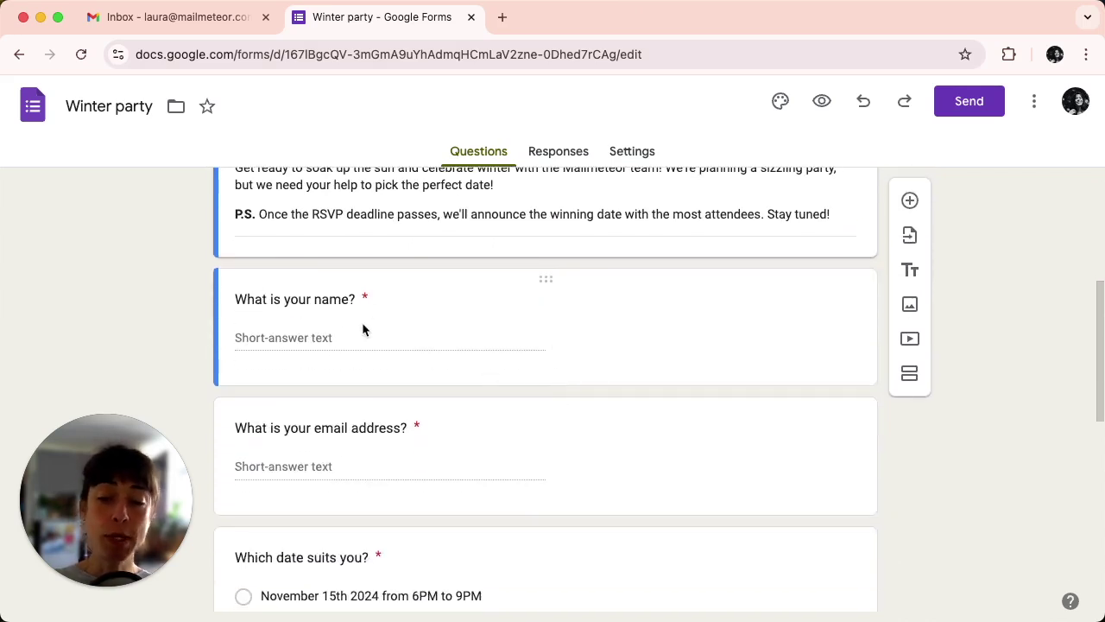
scroll(438, 390, "down", 3)
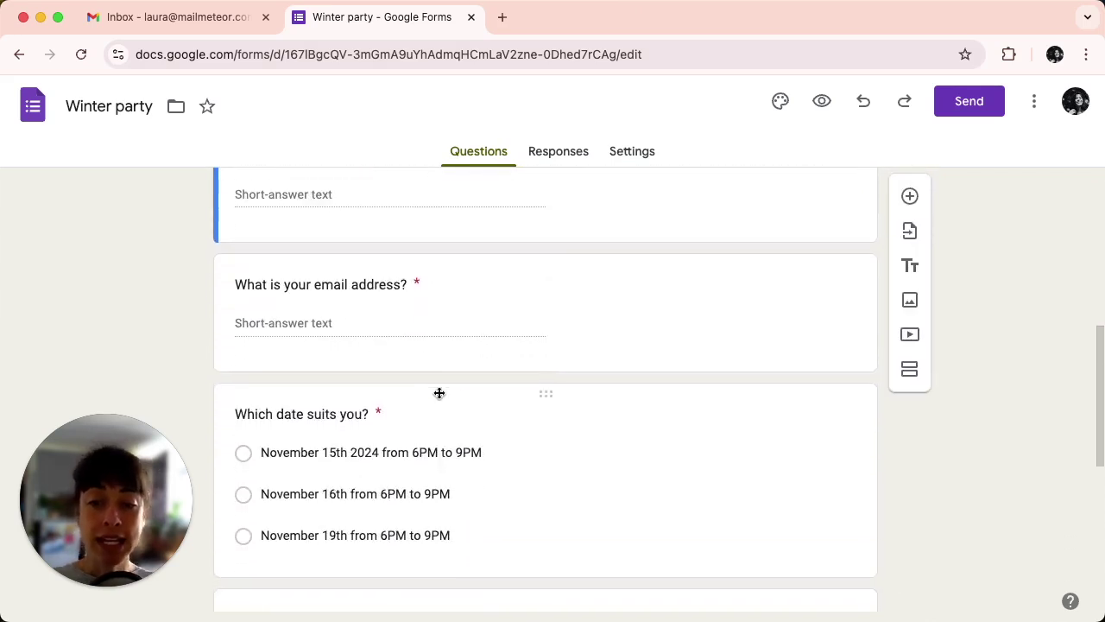
scroll(438, 392, "down", 5)
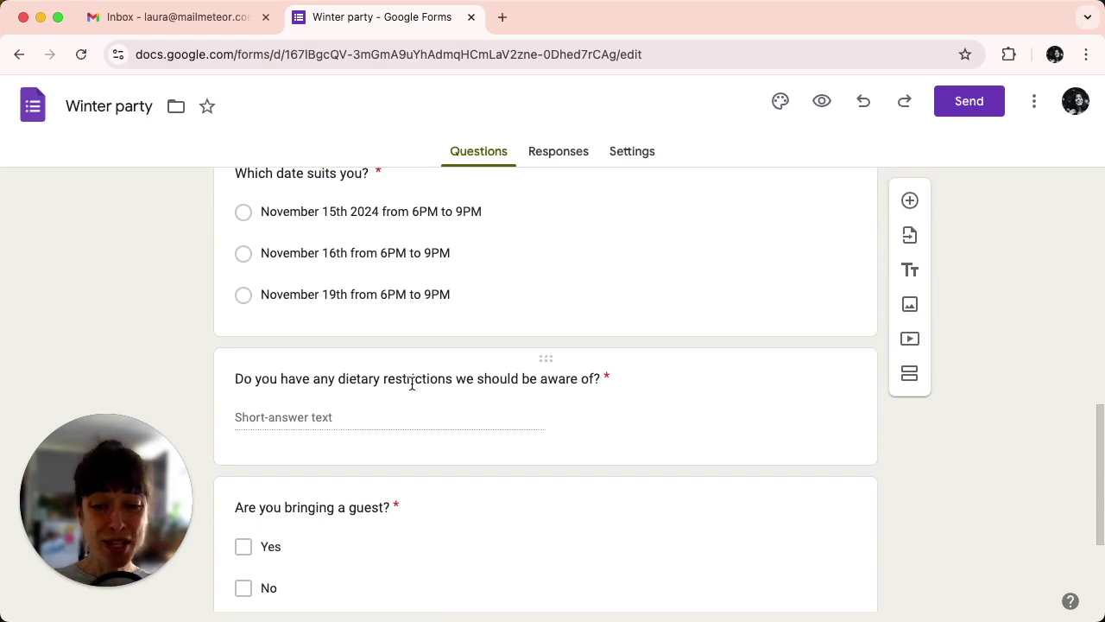
mouse_move(414, 373)
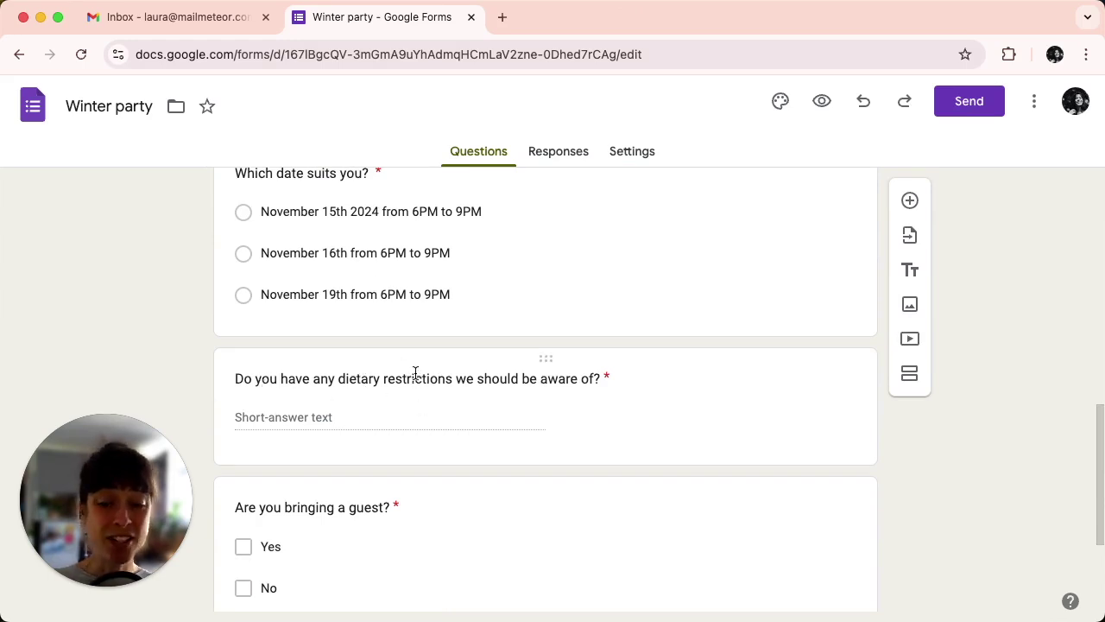
scroll(431, 423, "down", 2)
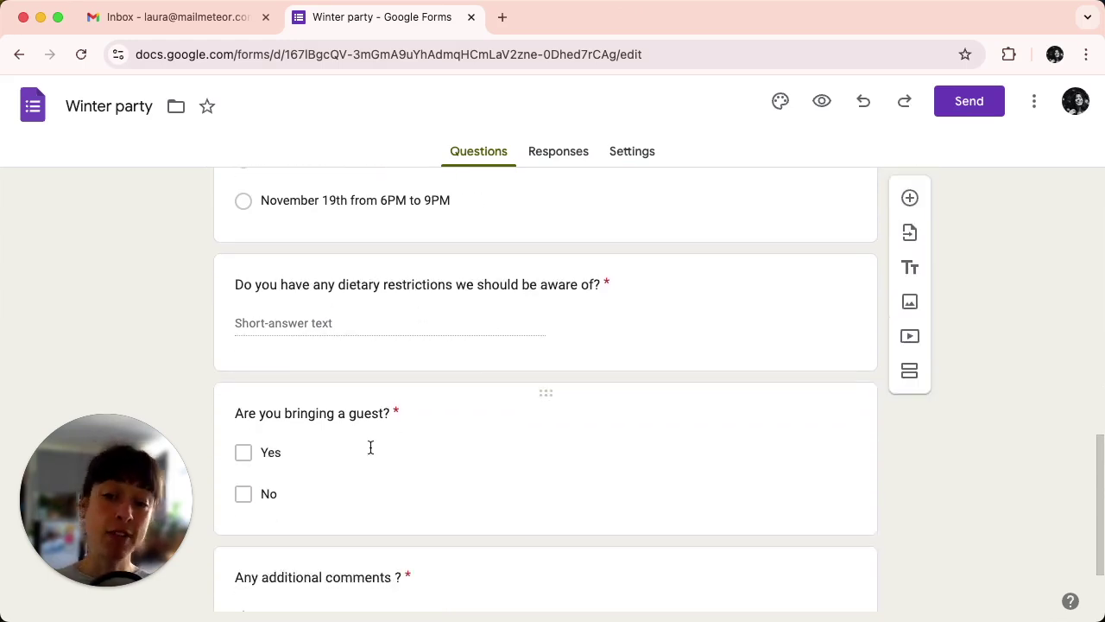
scroll(413, 475, "down", 2)
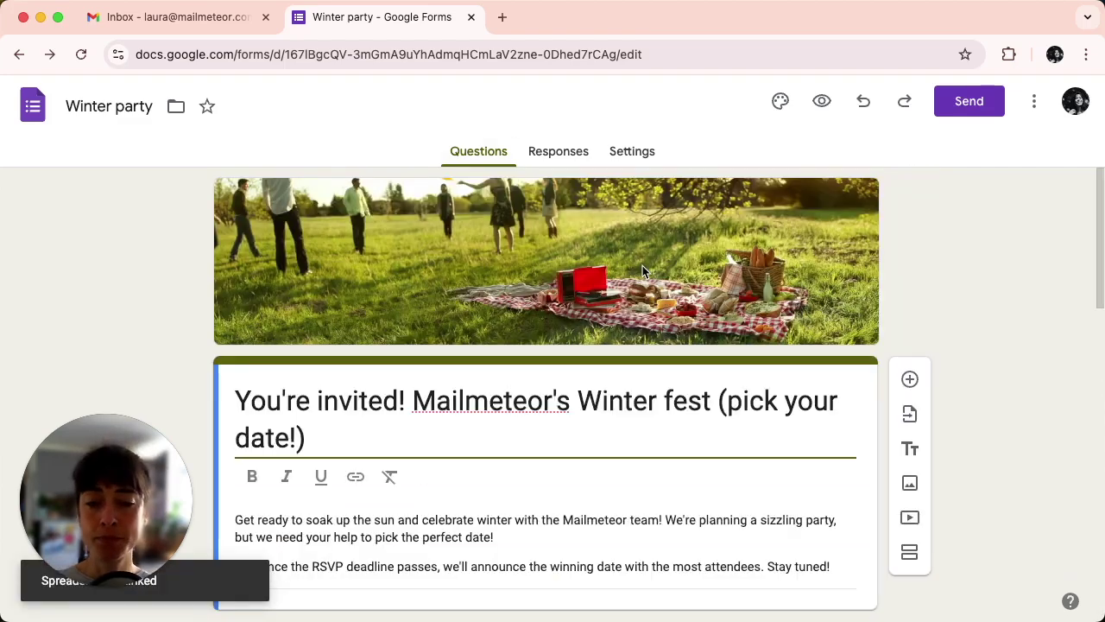
Link the Winter party form's responses to a newly created spreadsheet
left_click(556, 160)
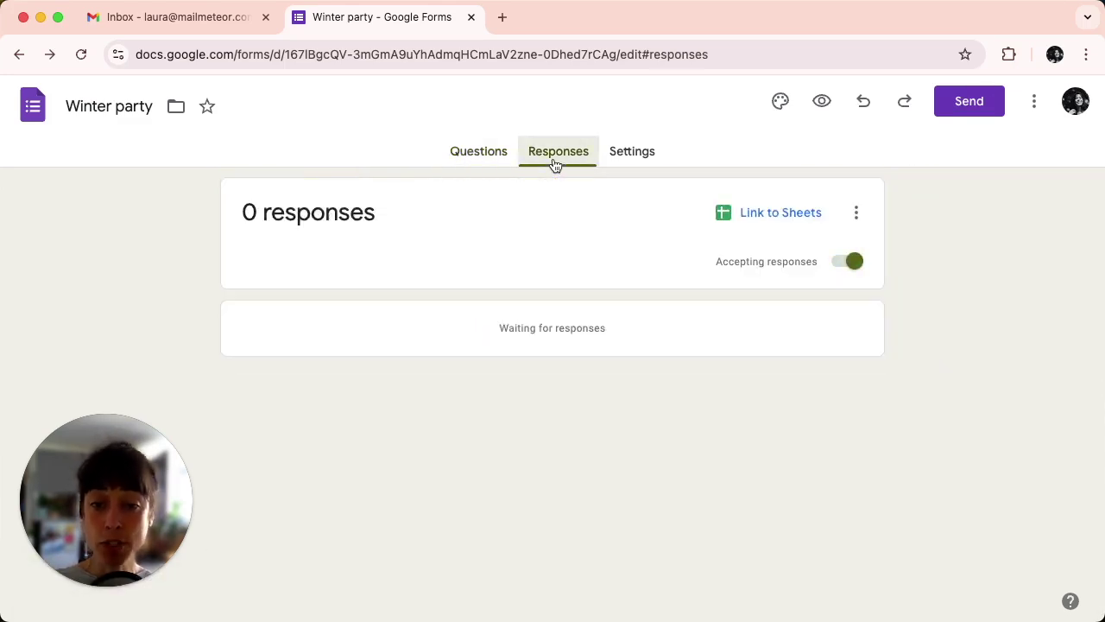
left_click(781, 212)
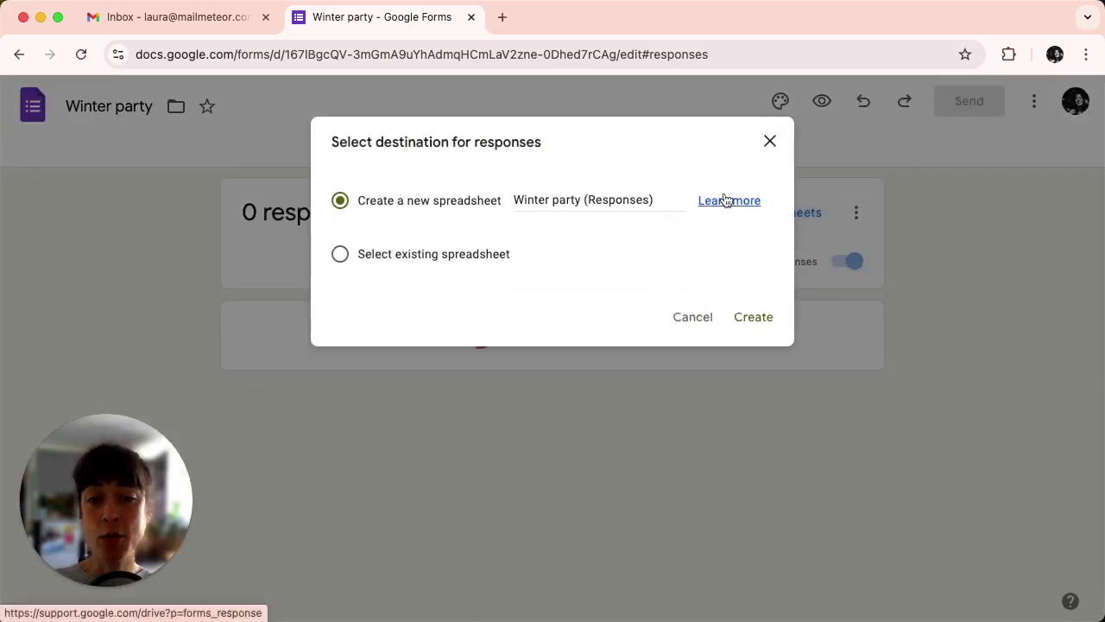
left_click(753, 317)
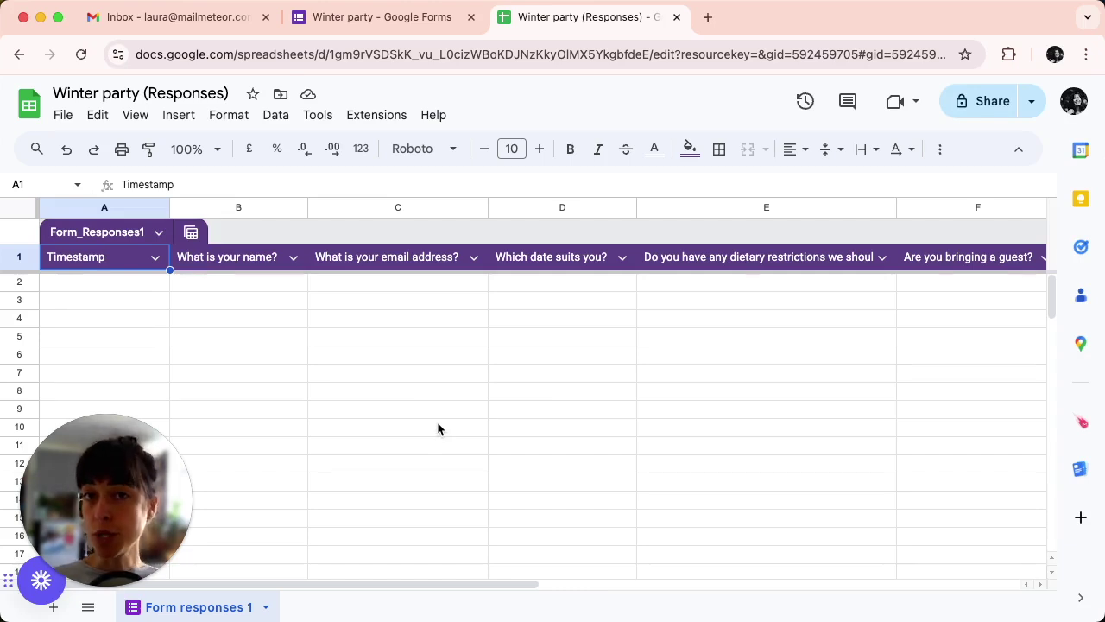
Open Mailmeteor's Automations from the Extensions menu, after noting the email address column
left_click(386, 115)
mouse_move(405, 341)
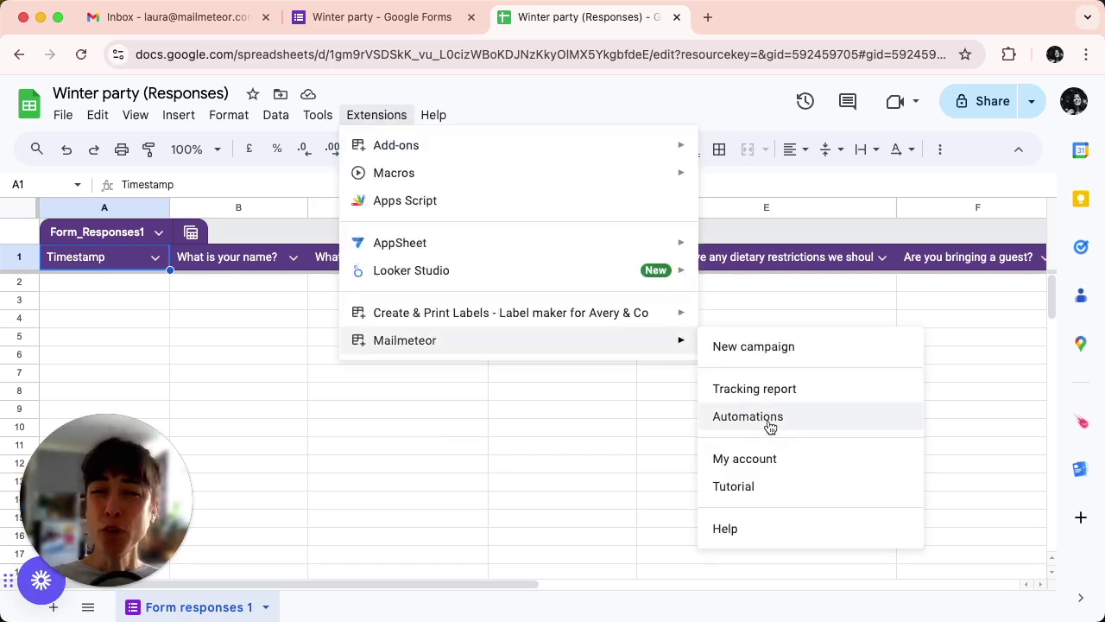
left_click(603, 427)
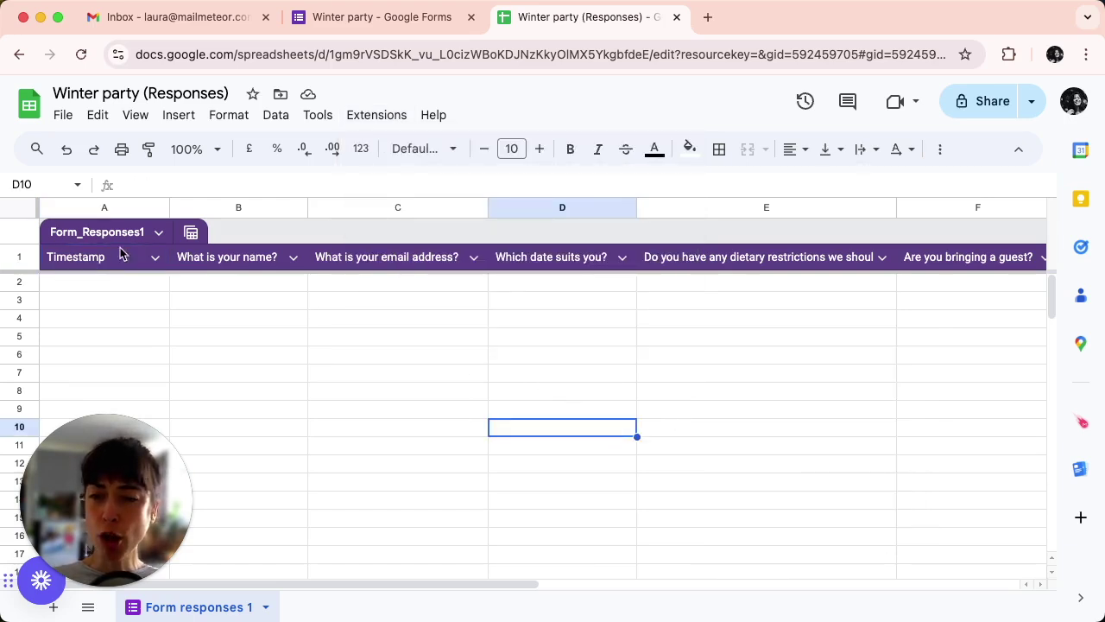
left_click(410, 267)
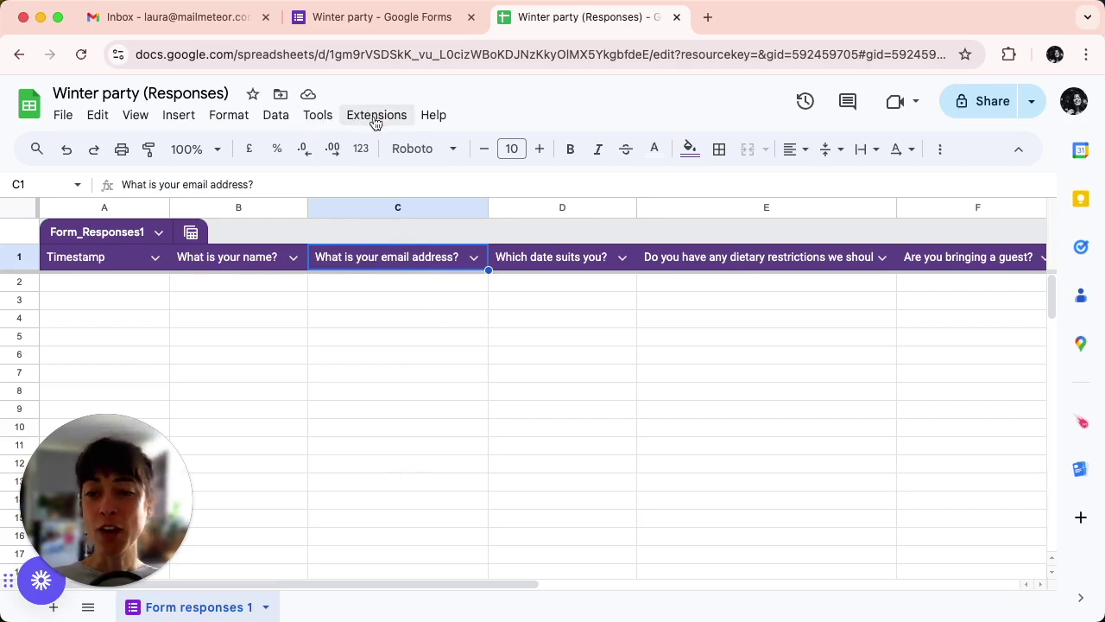
left_click(376, 121)
mouse_move(405, 340)
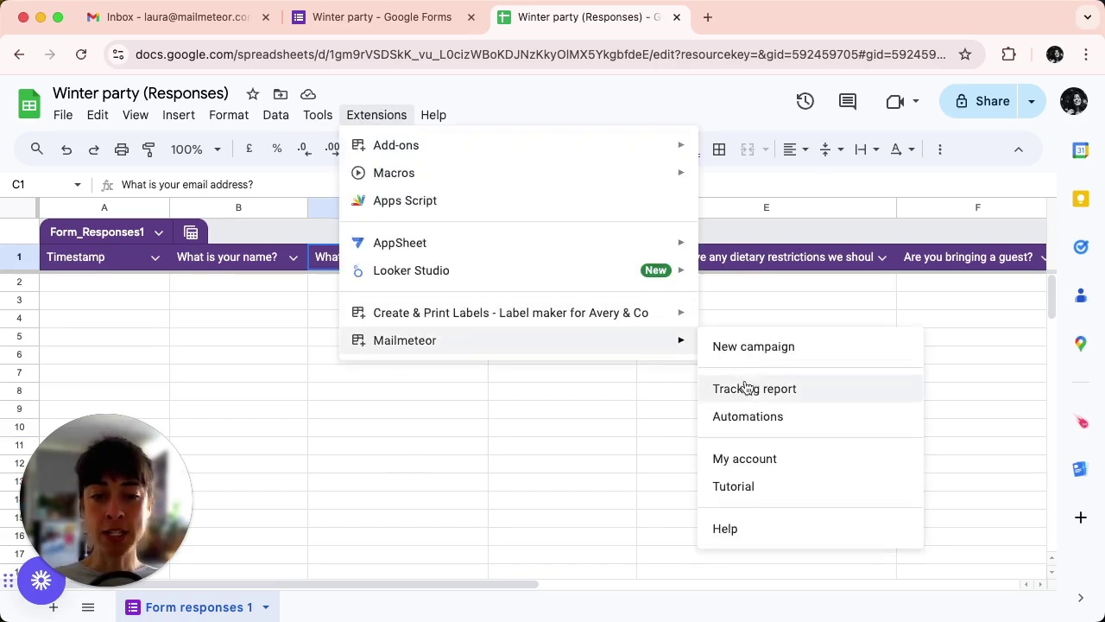
left_click(752, 416)
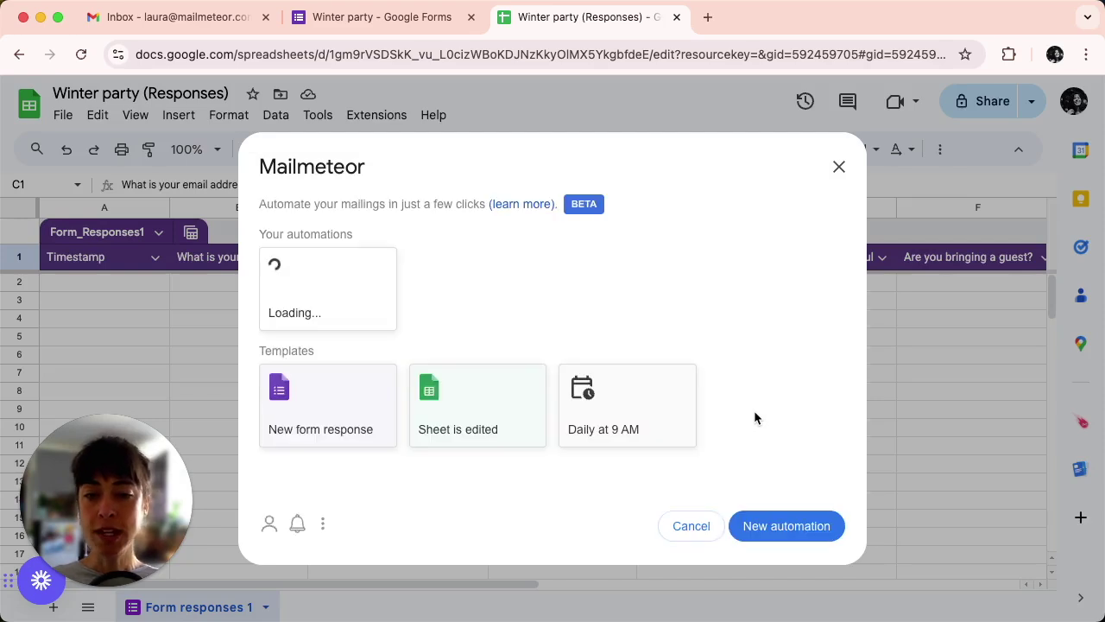
Start a New form response automation whose email goes to the addresses in Column C
left_click(328, 405)
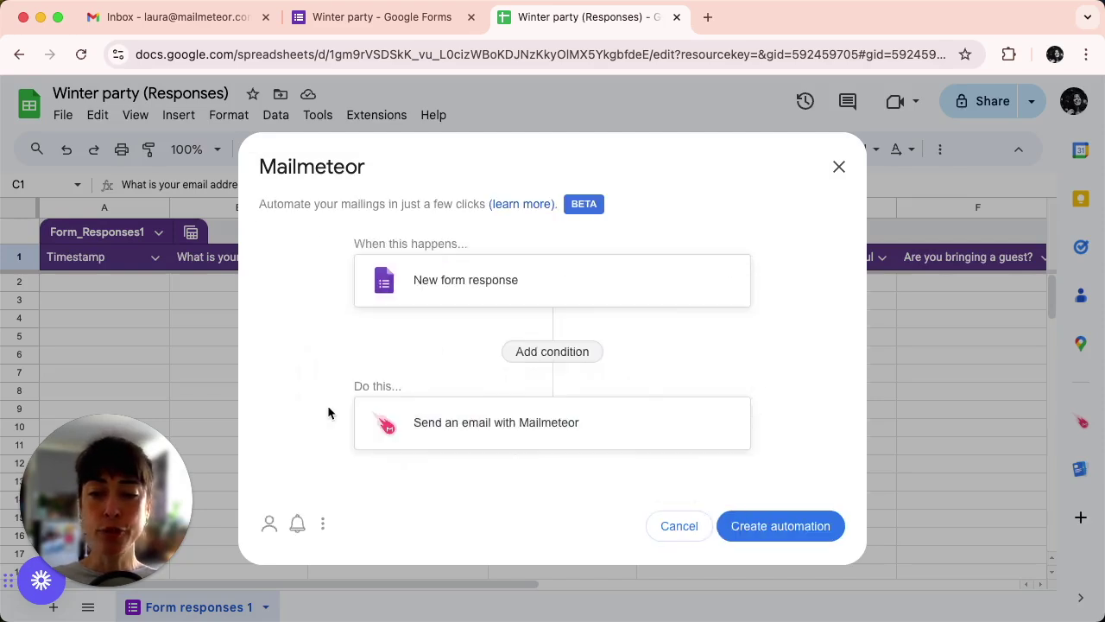
left_click(463, 427)
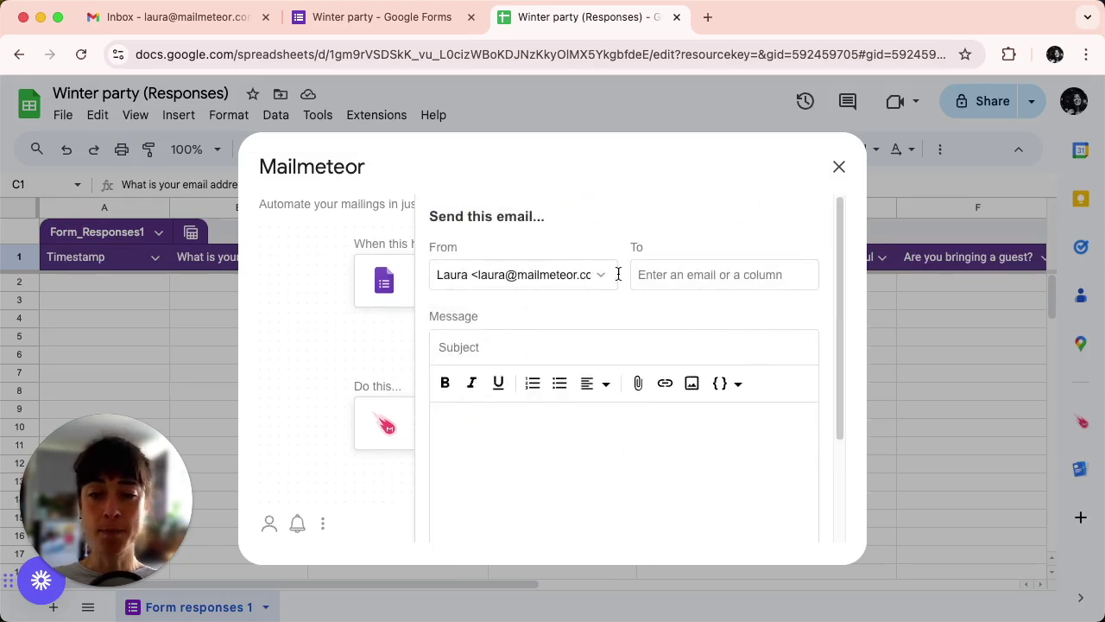
left_click(668, 269)
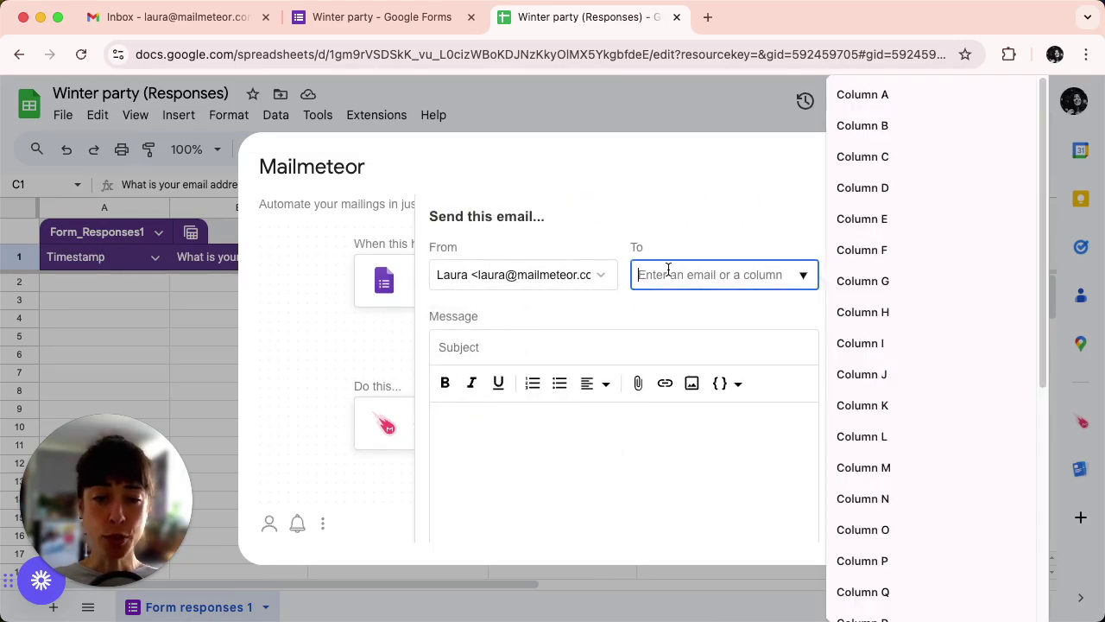
left_click(887, 156)
key("Tab")
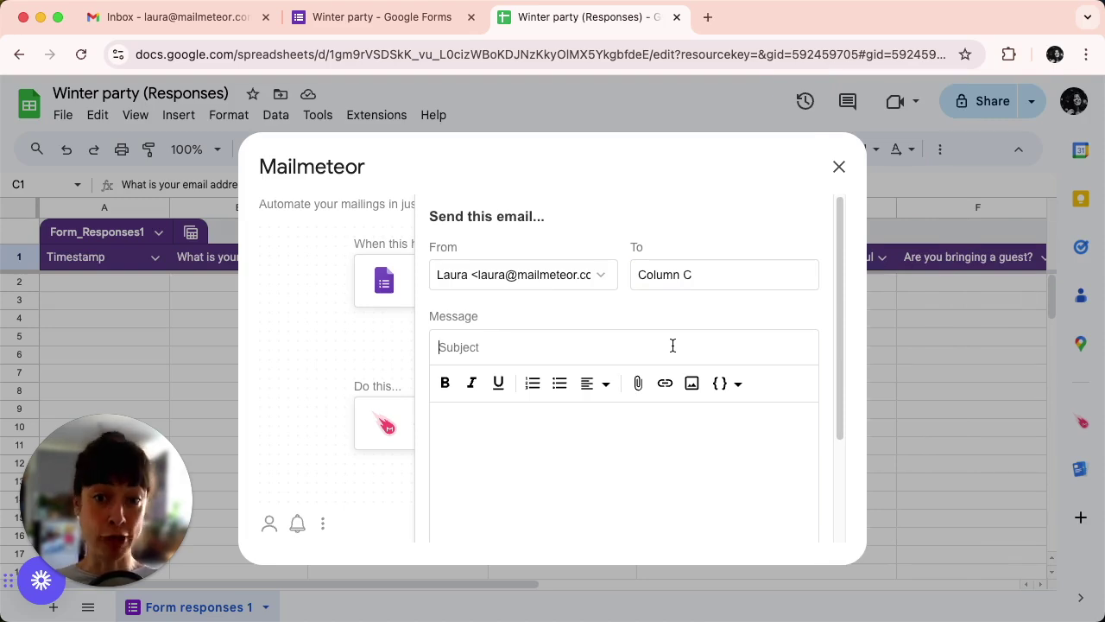
Enter the subject "You've been subscribed to Mailmeteor's winter party!" and paste the prepared email body
type("You've been subscribed to Mailmeteor's winter party!")
key("Tab")
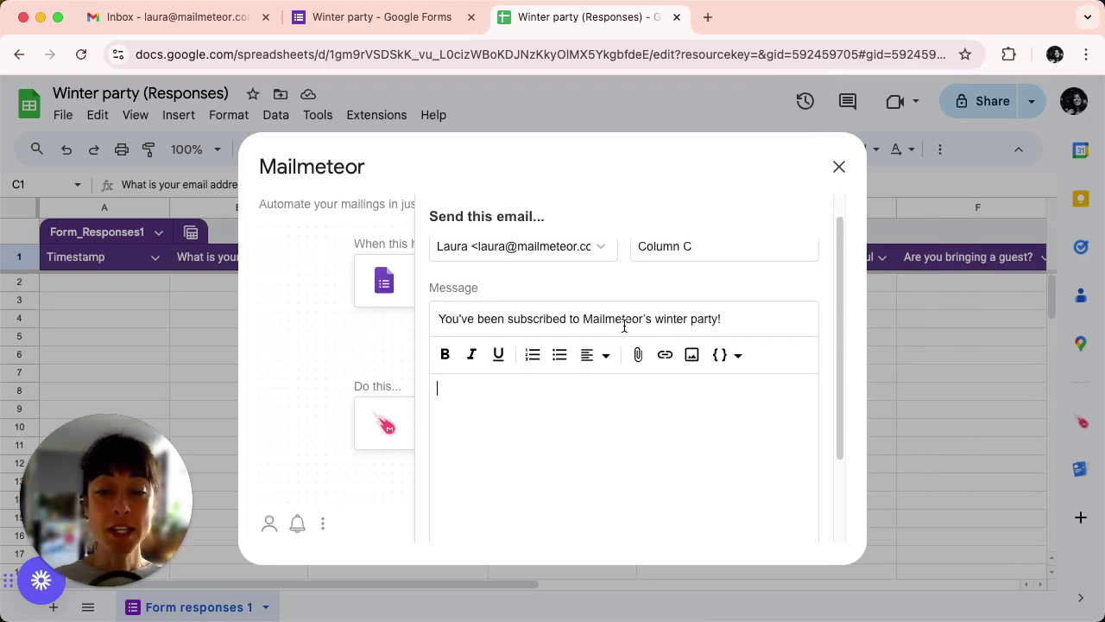
type("Hello  You have successfully registered to the Mailmeteor's event and picked the following date as well as shared the following information:  We'll confirm the final date soon!  Thanks!  Laura")
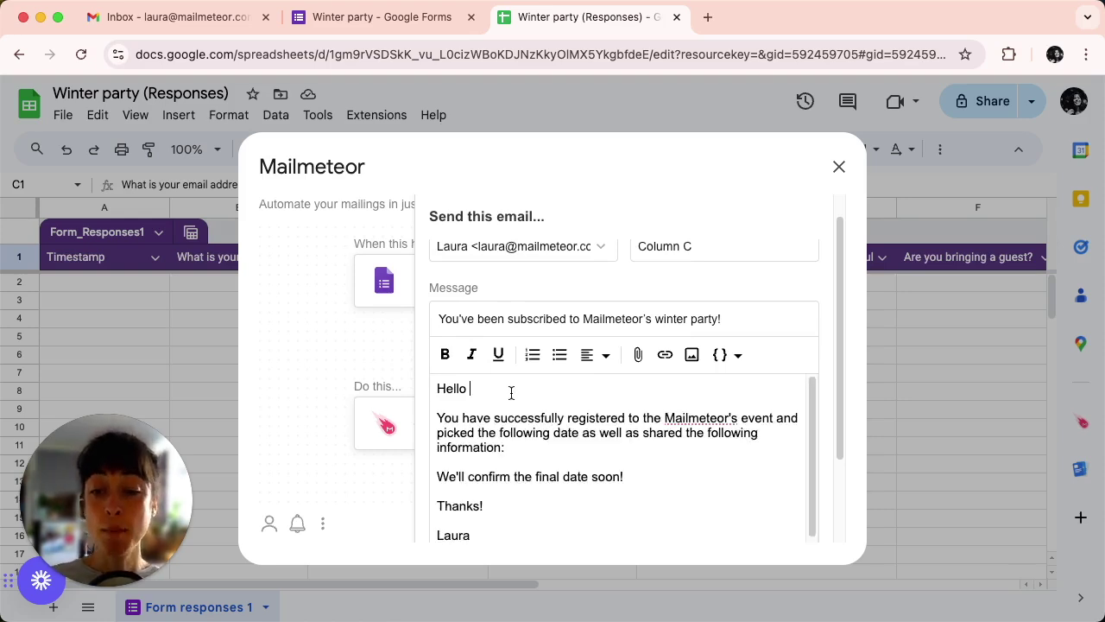
Insert the respondent's name after Hello and the chosen date answer after date:
left_click(730, 356)
left_click(661, 404)
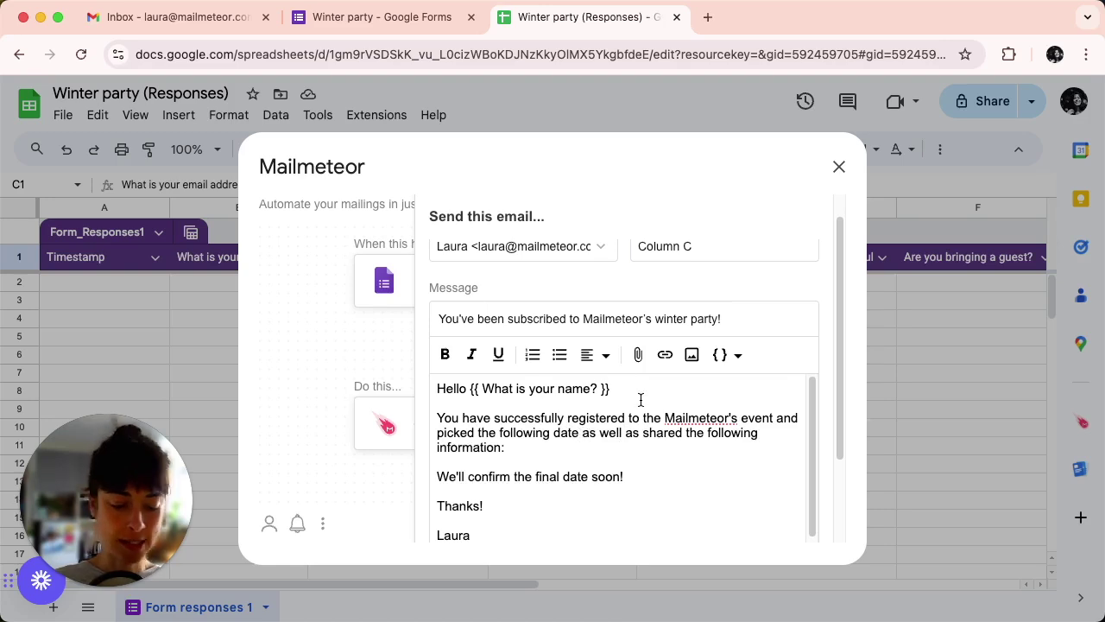
type(":")
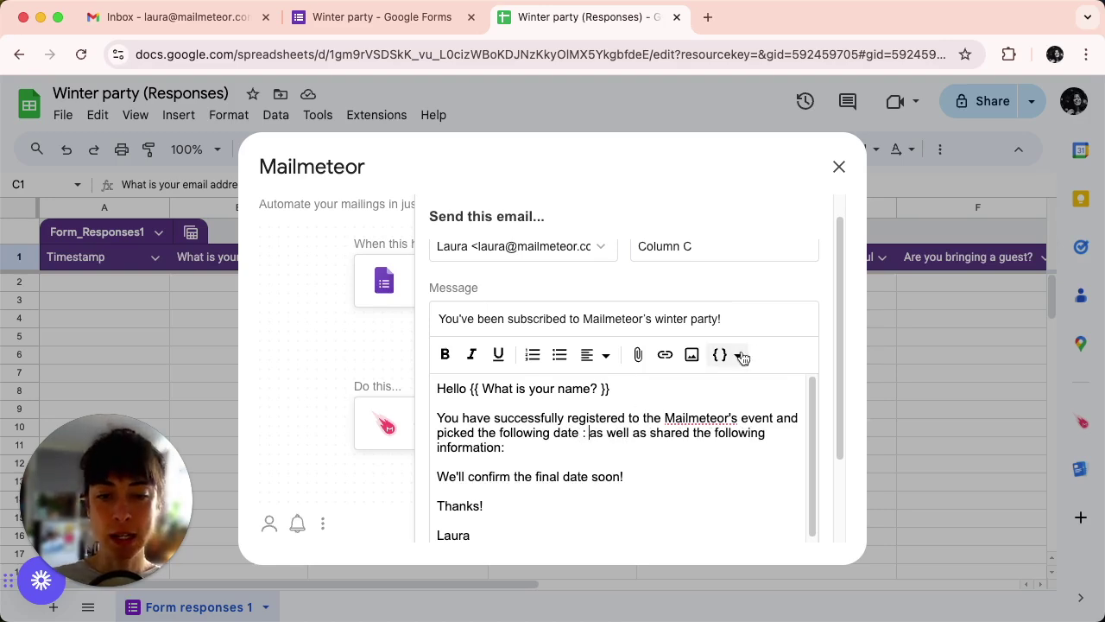
left_click(738, 355)
left_click(656, 444)
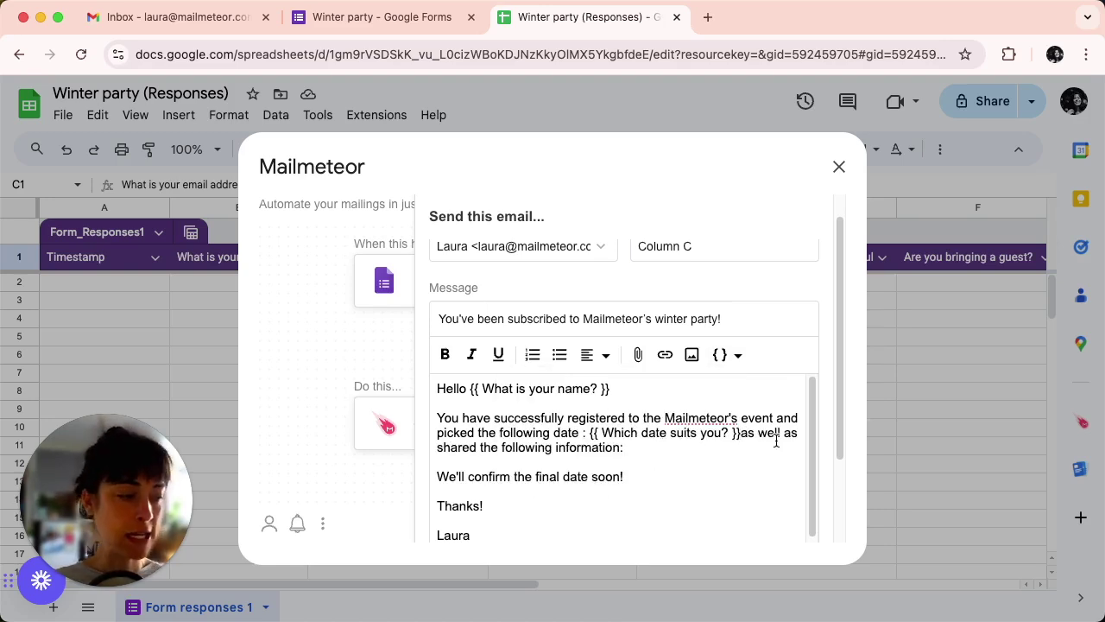
left_click(694, 461)
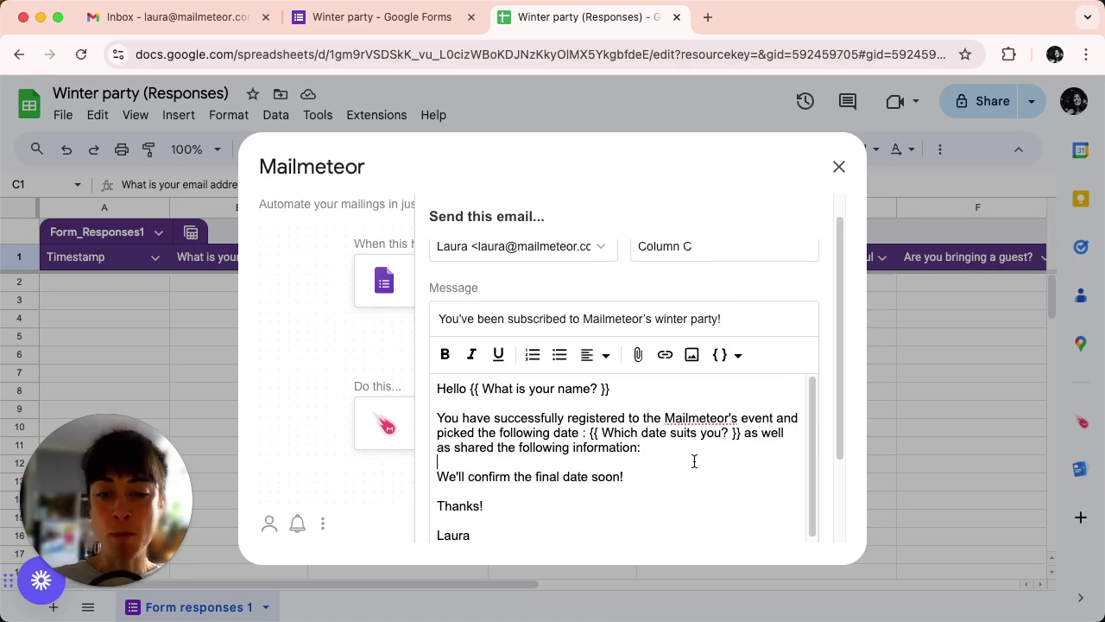
Insert the dietary restrictions and bringing-a-guest answers, then save the email step
left_click(734, 355)
left_click(653, 477)
left_click(734, 355)
left_click(642, 499)
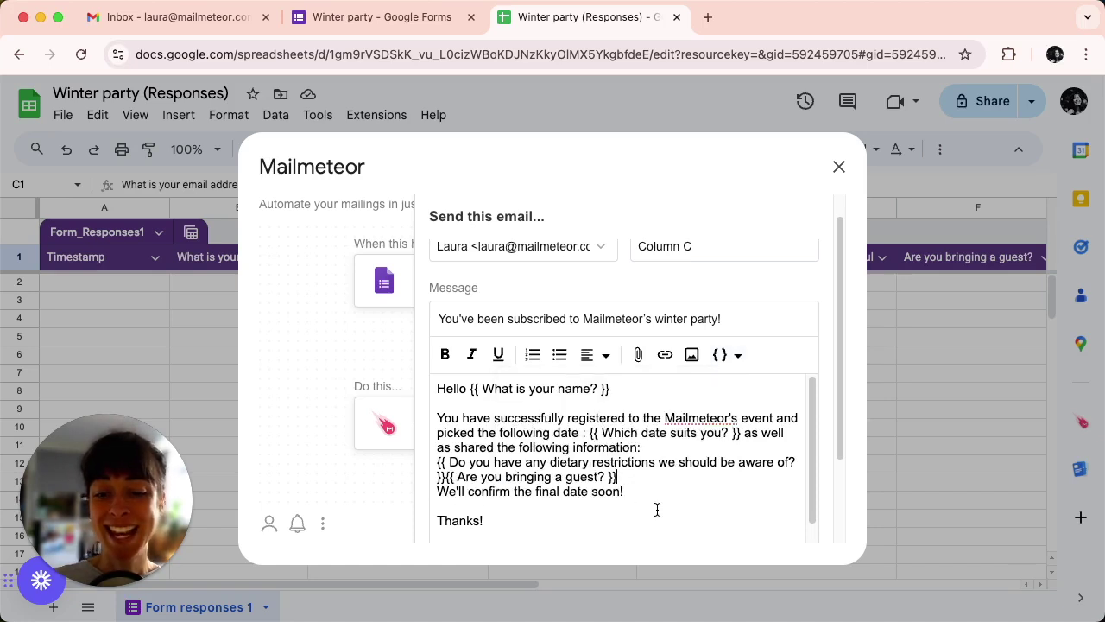
scroll(657, 510, "down", 2)
left_click_drag(839, 420, 839, 501)
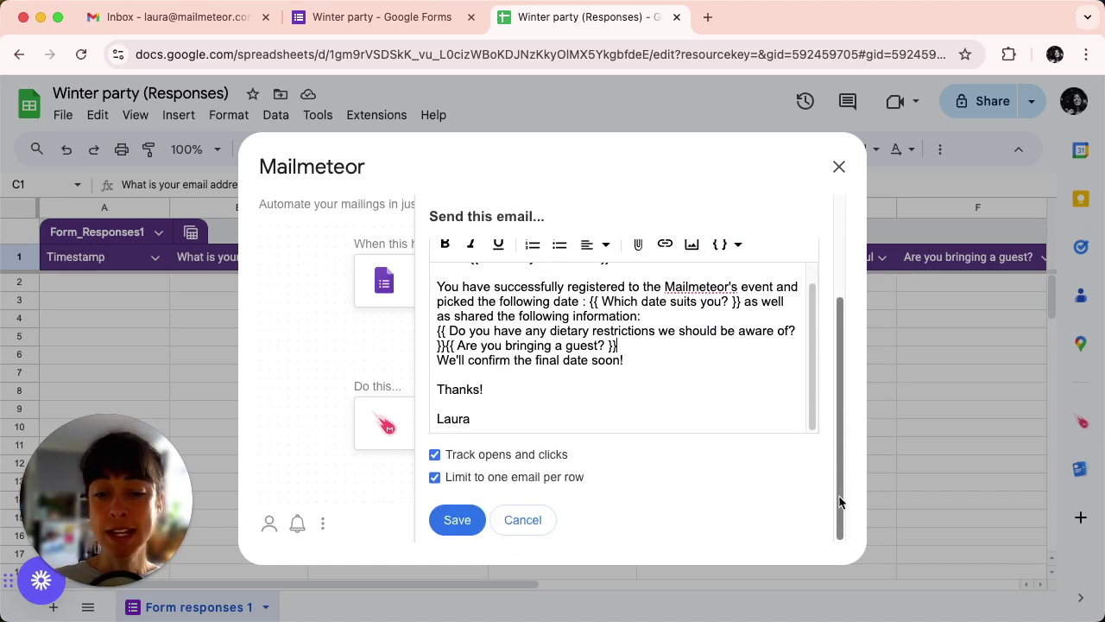
left_click(458, 521)
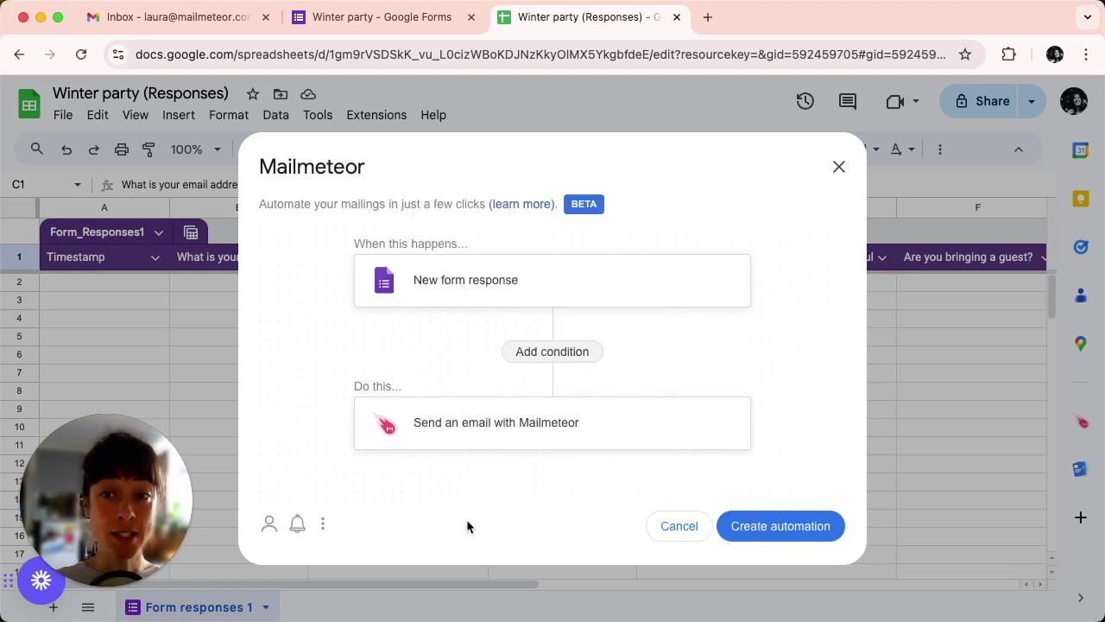
Create the automation and return to the Winter party form
left_click(788, 528)
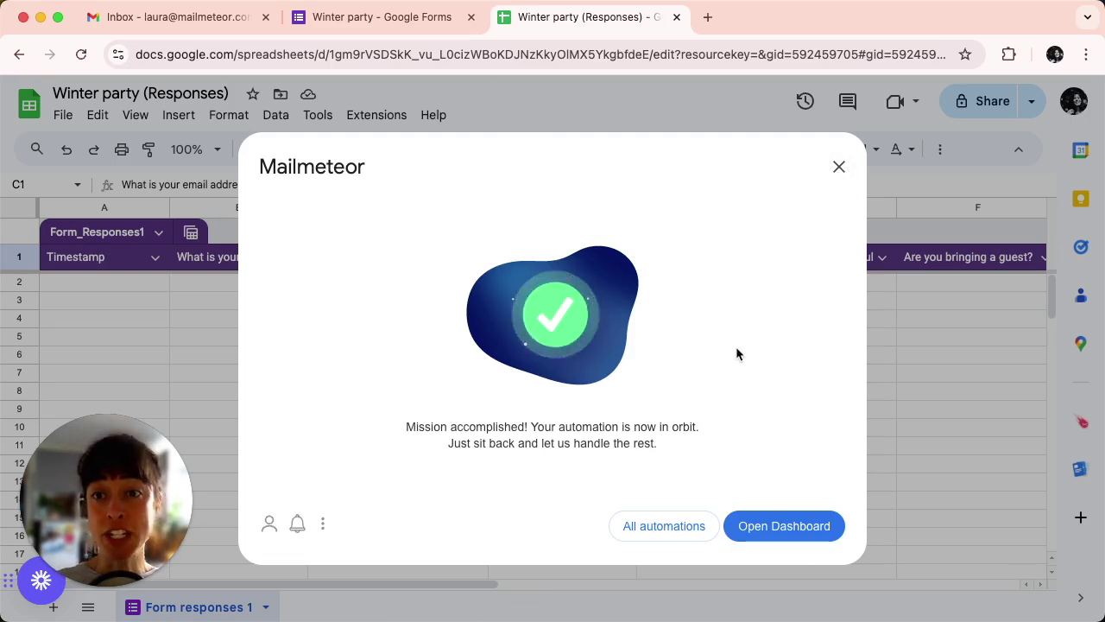
left_click(419, 26)
Copy the form's shareable link and load the live form in a new tab
left_click(962, 110)
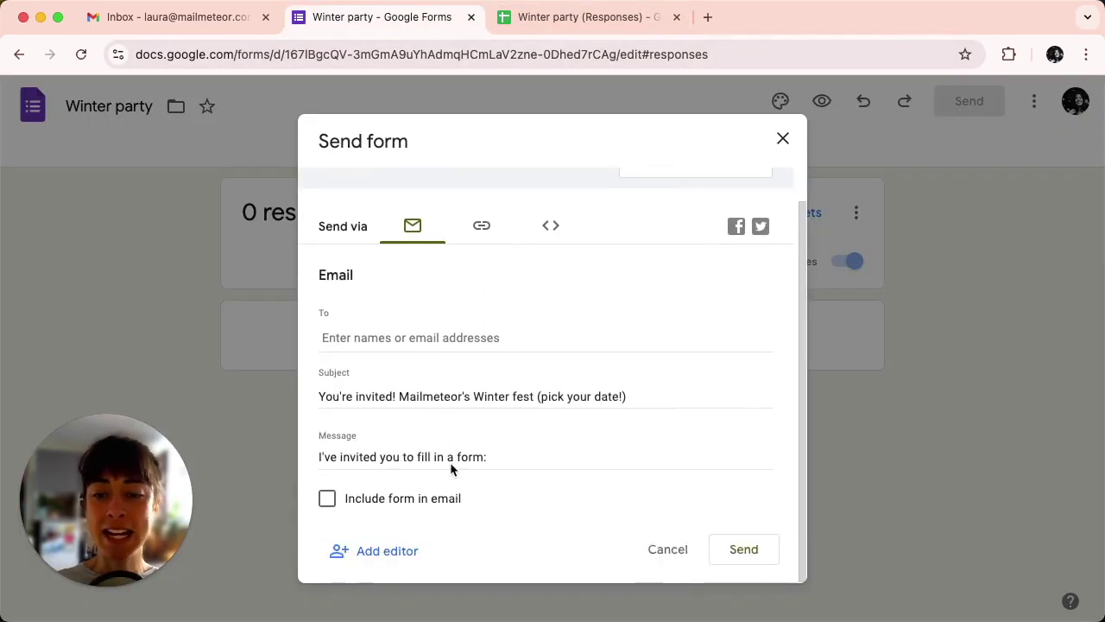
scroll(454, 471, "down", 2)
scroll(432, 483, "up", 2)
left_click(489, 264)
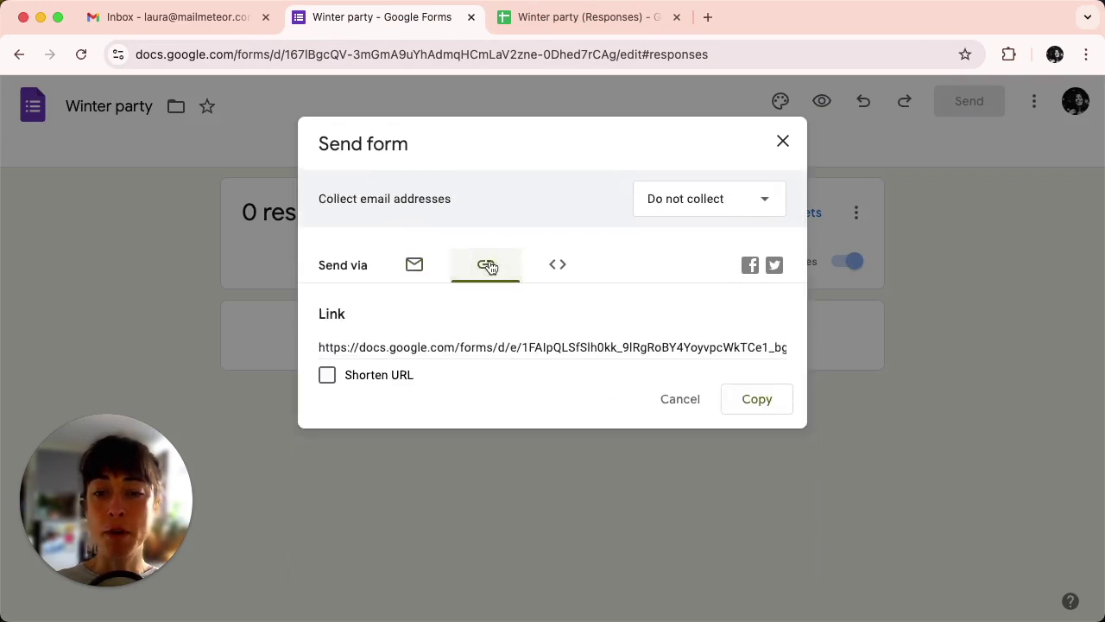
left_click(453, 344)
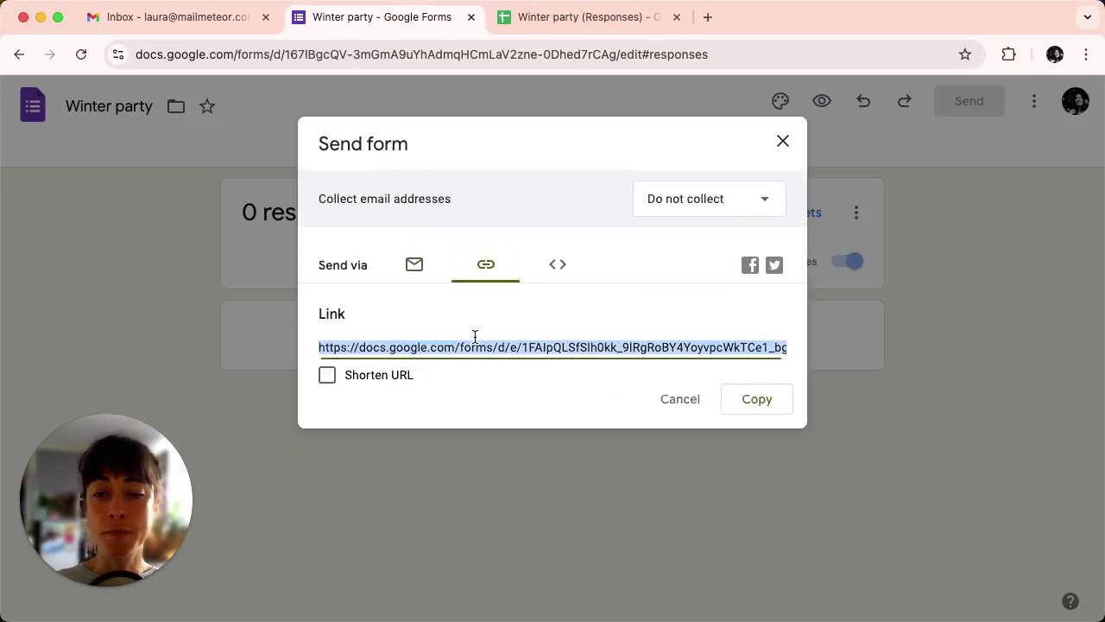
left_click(713, 19)
key("super+v")
key("Return")
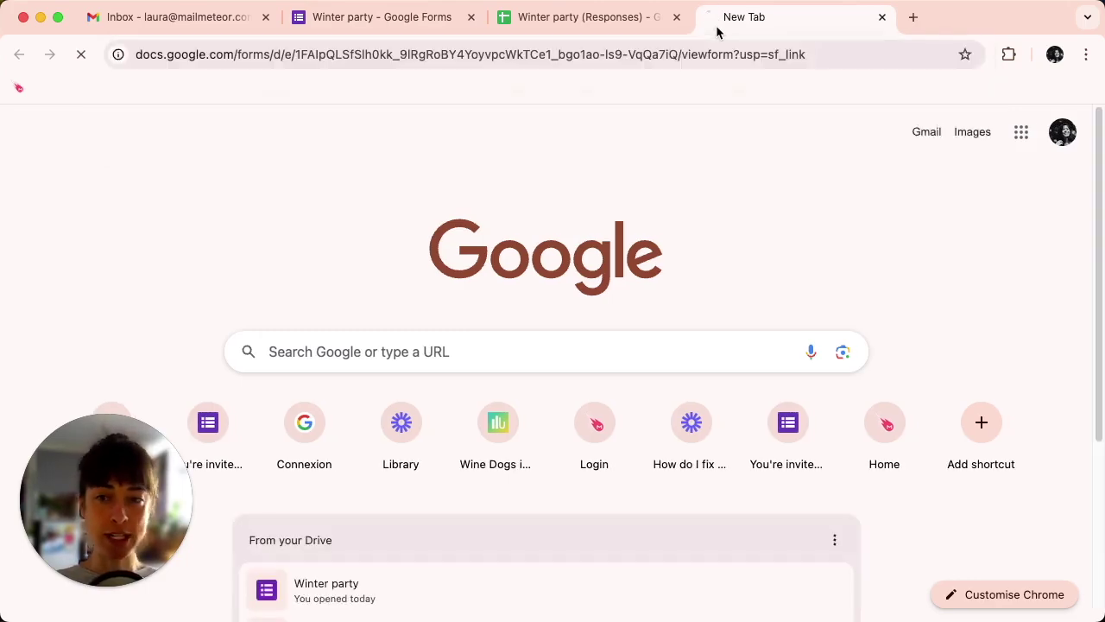
Fill in and submit a test response through the live Winter party form
scroll(518, 357, "down", 3)
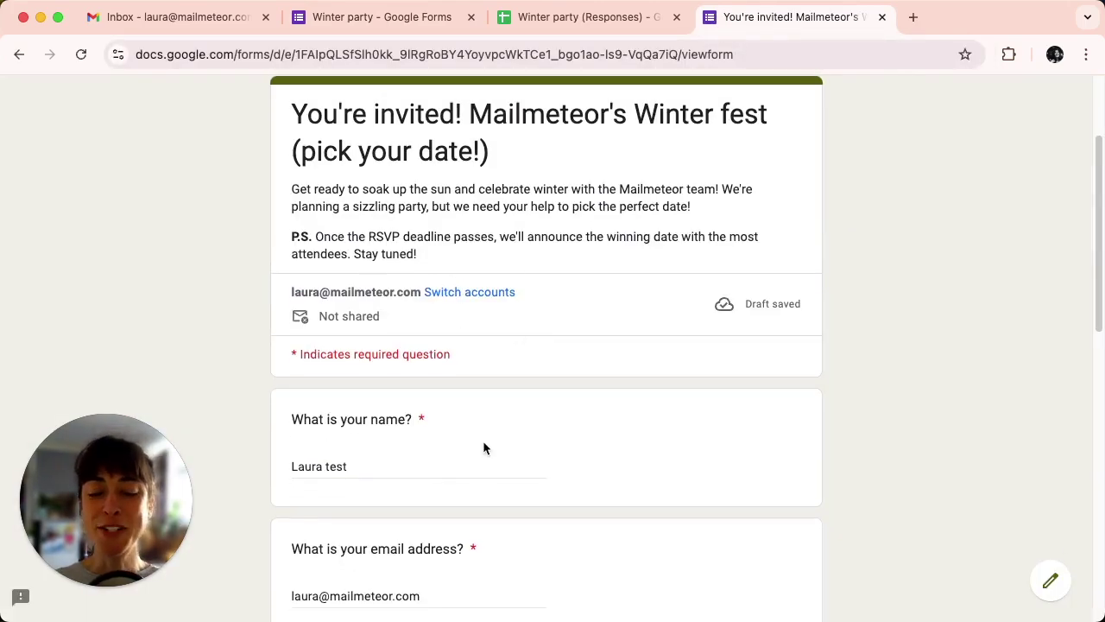
scroll(483, 447, "down", 5)
scroll(484, 446, "down", 2)
scroll(394, 532, "down", 2)
left_click(311, 483)
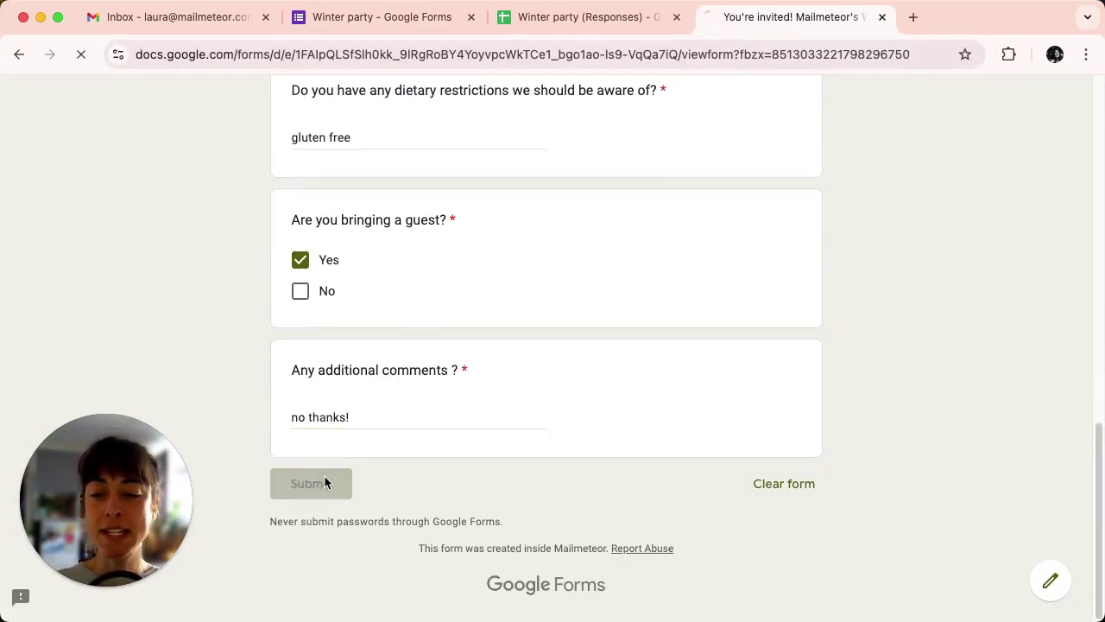
left_click(544, 17)
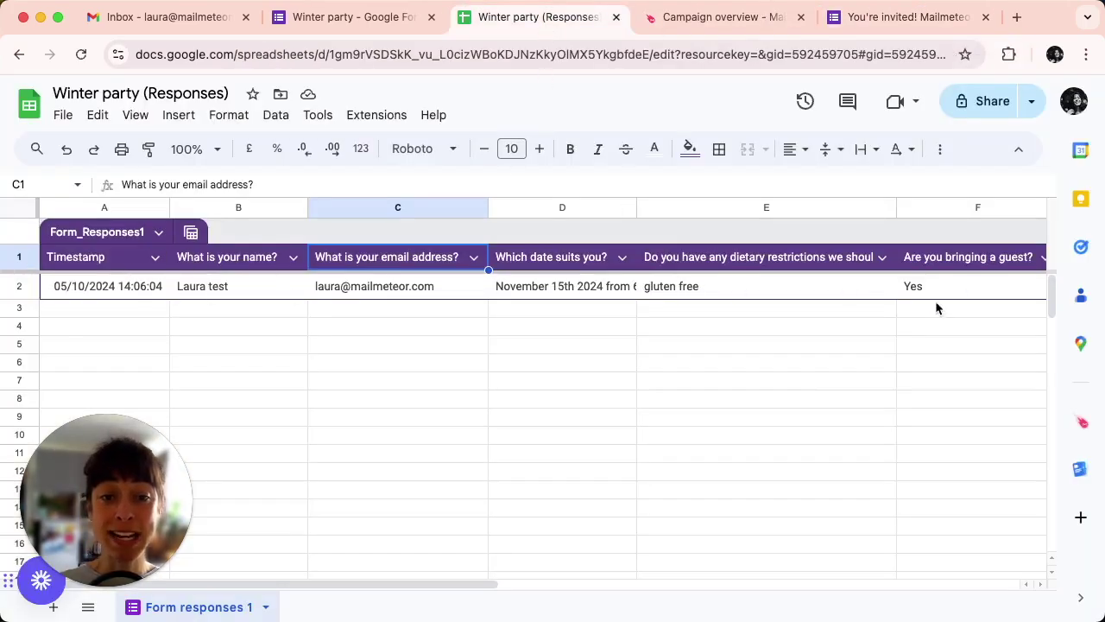
Scroll to the Automation status column and confirm row 2 reads EMAIL_SENT
left_click_drag(442, 584, 720, 584)
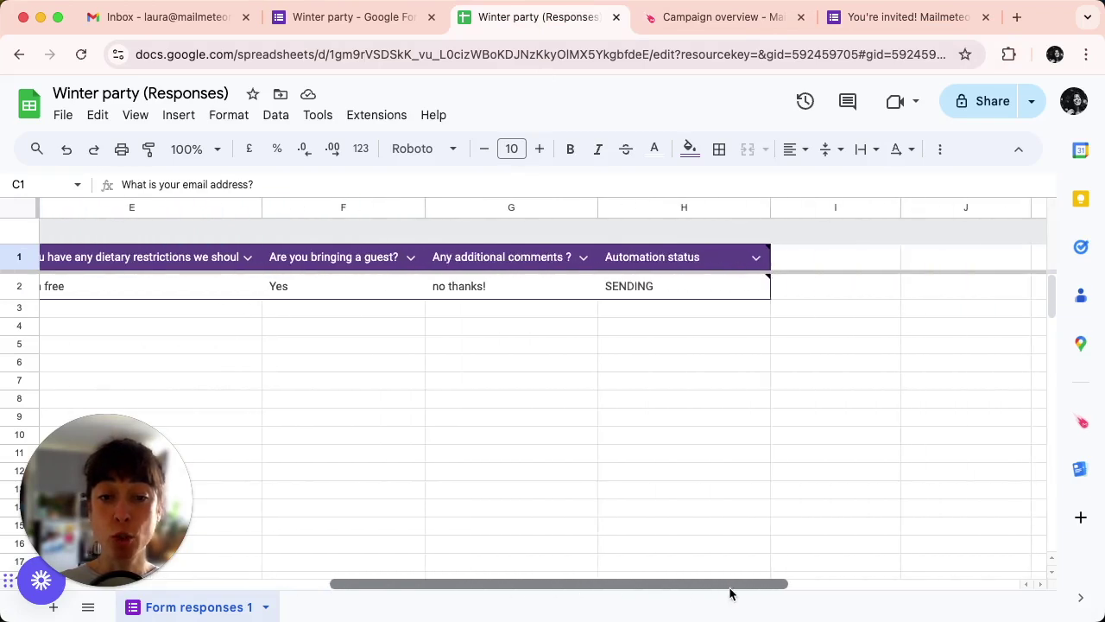
left_click(662, 285)
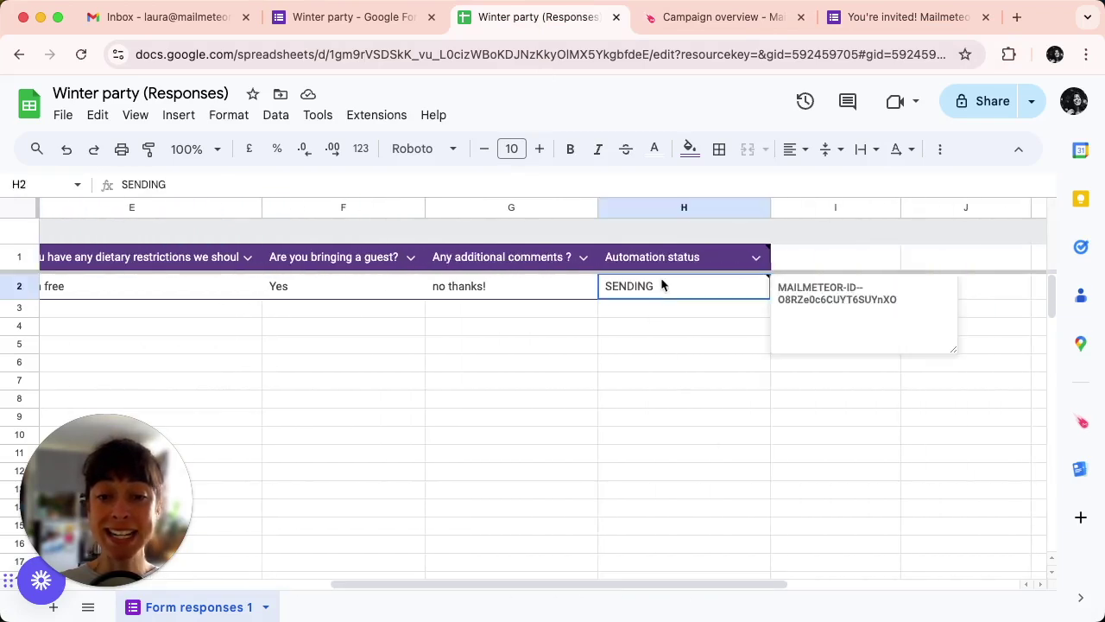
left_click(671, 382)
mouse_move(723, 286)
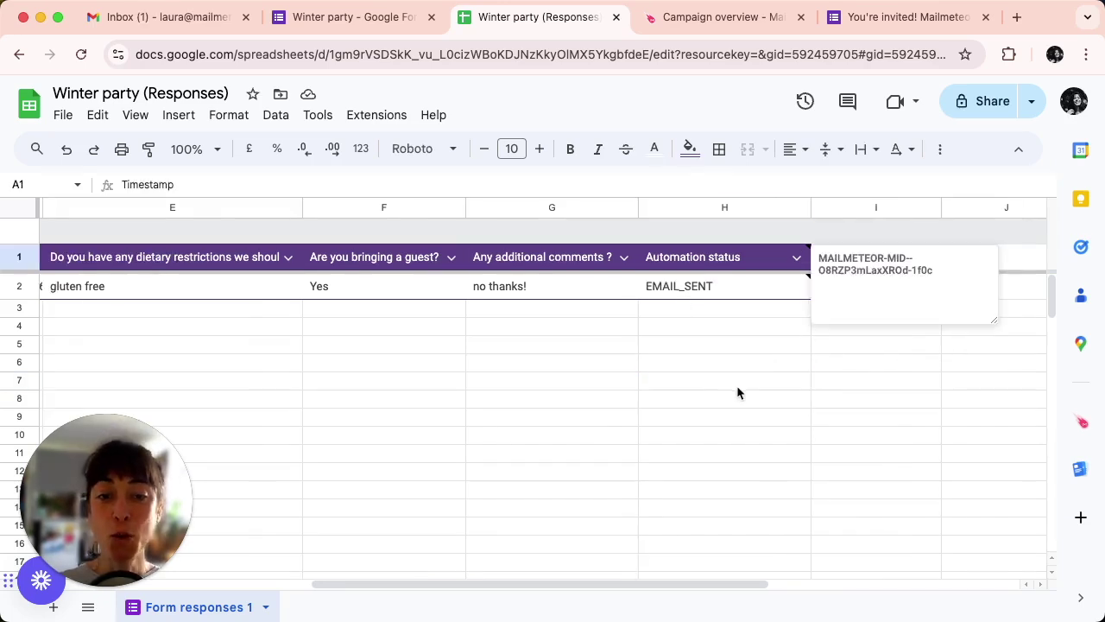
Open the "You've been subscribed to Mailmeteor's winter party!" email in the Gmail inbox
left_click(177, 19)
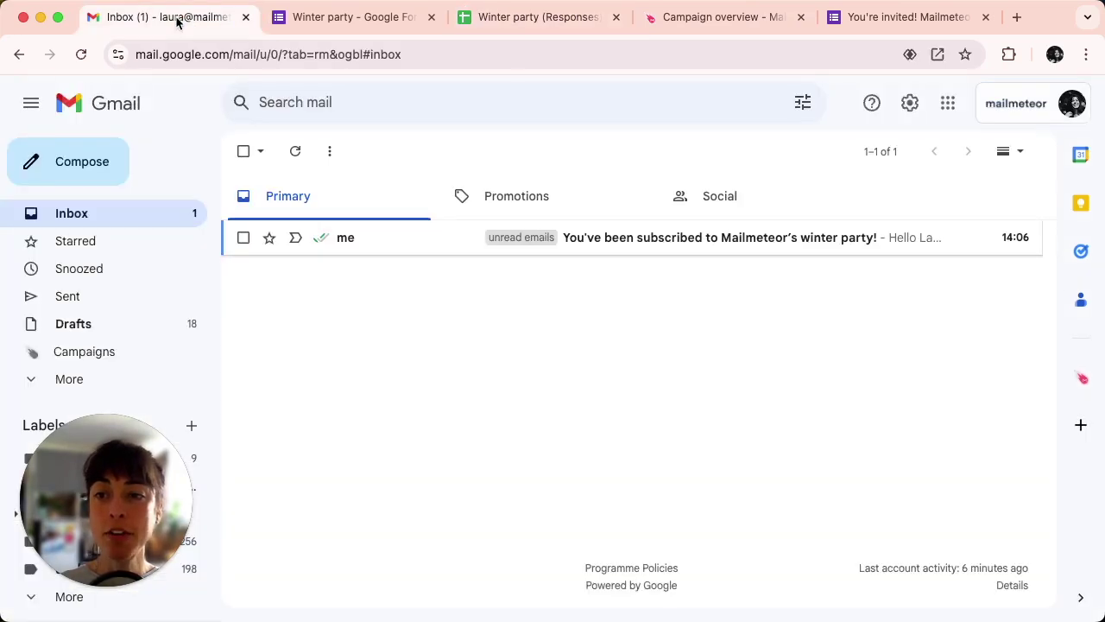
left_click(594, 245)
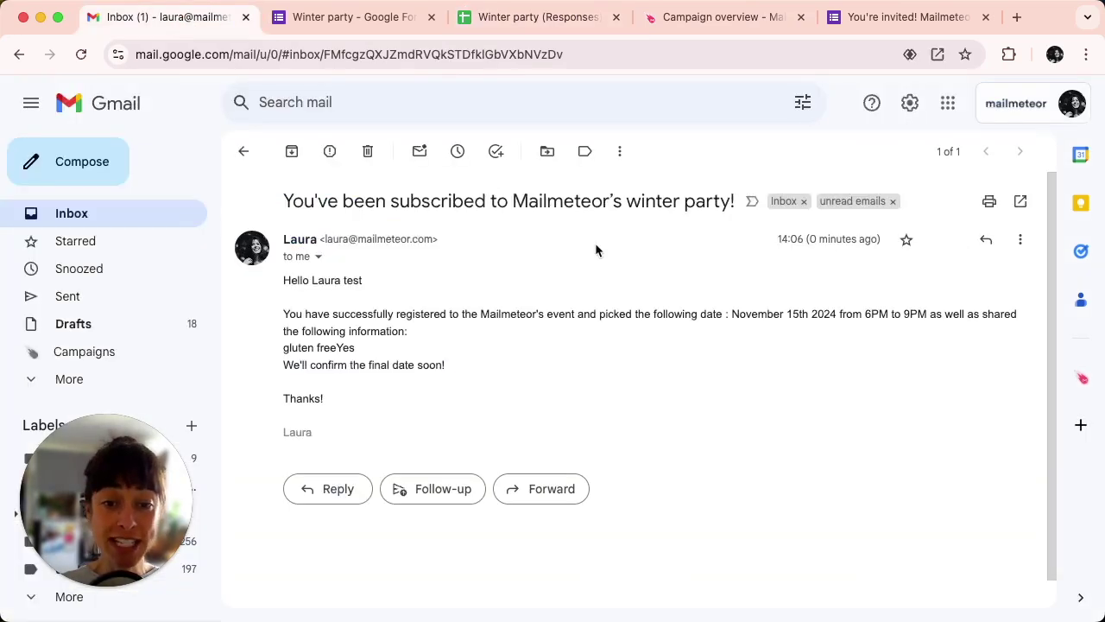